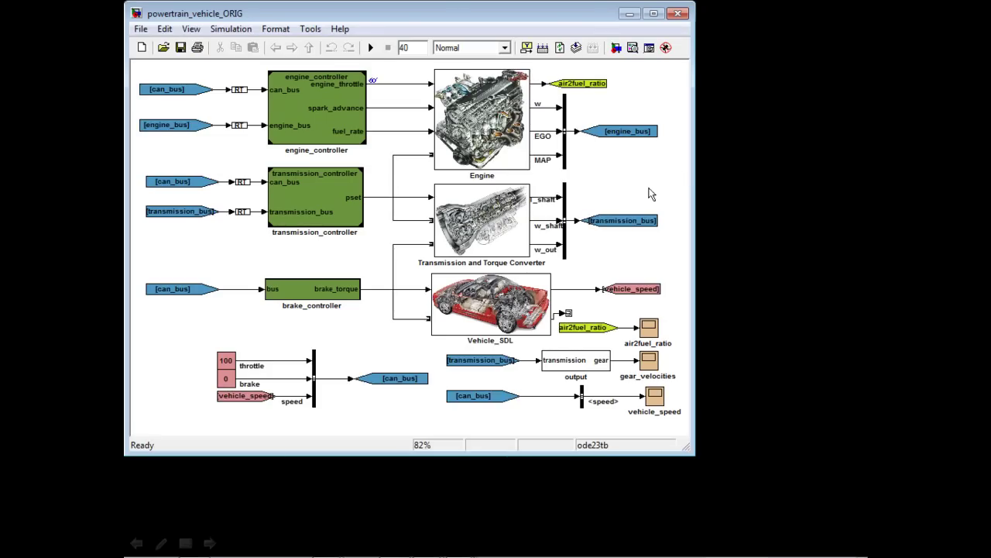
double_click(479, 299)
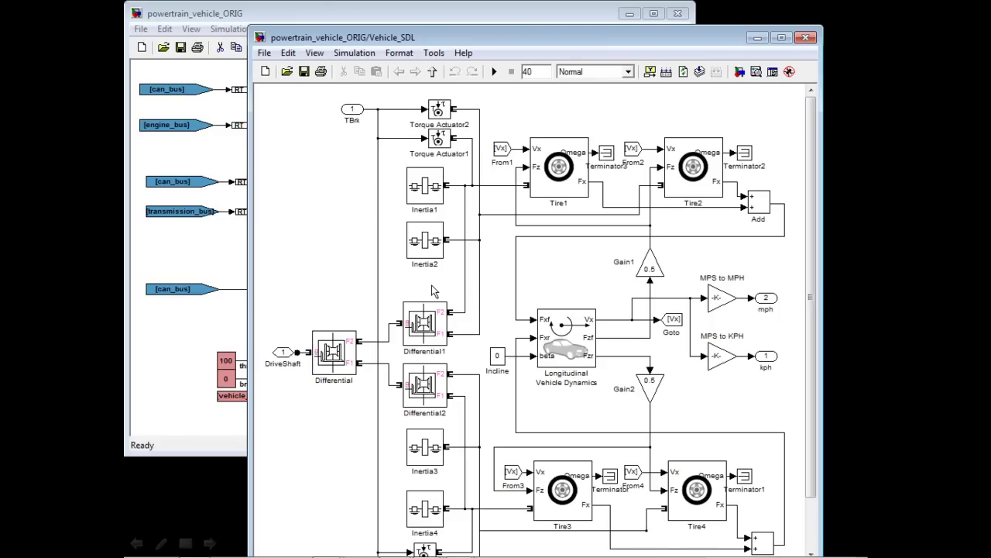
left_click(347, 343)
left_click(438, 319)
left_click(558, 314)
key("ctrl+w")
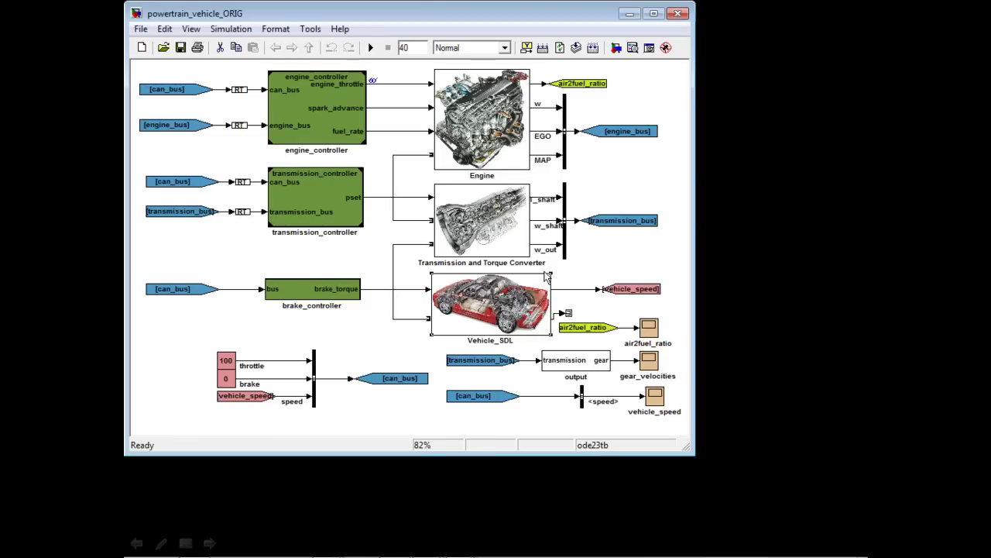
double_click(484, 230)
double_click(344, 250)
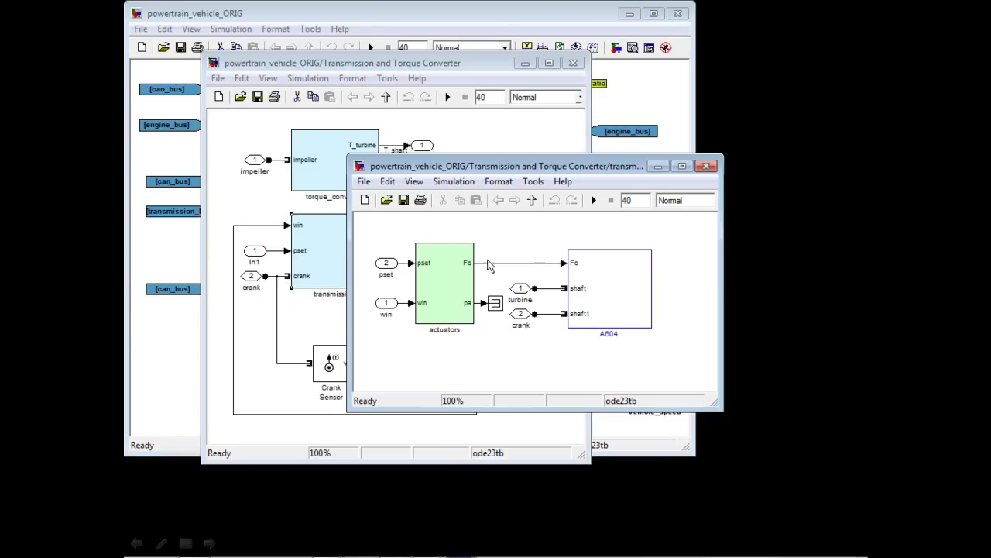
double_click(594, 278)
double_click(712, 293)
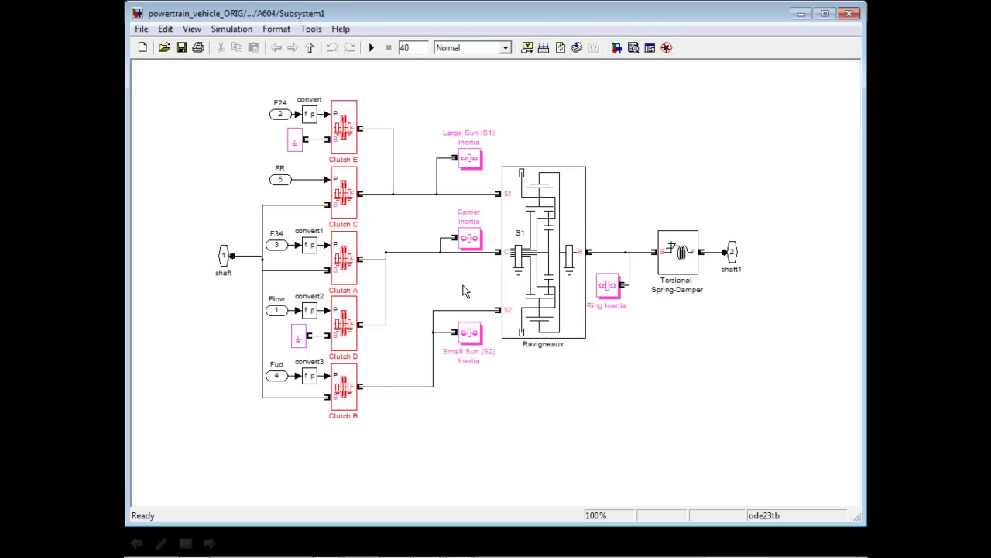
key("ctrl+w")
key("ctrl+w")
key("ctrl+w")
key("ctrl+w")
Run sdl_update('powertrain_vehicle_ORIG') in the MATLAB Command Window and bring powertrain_vehicle_ORIG_new forward
key("alt+Tab")
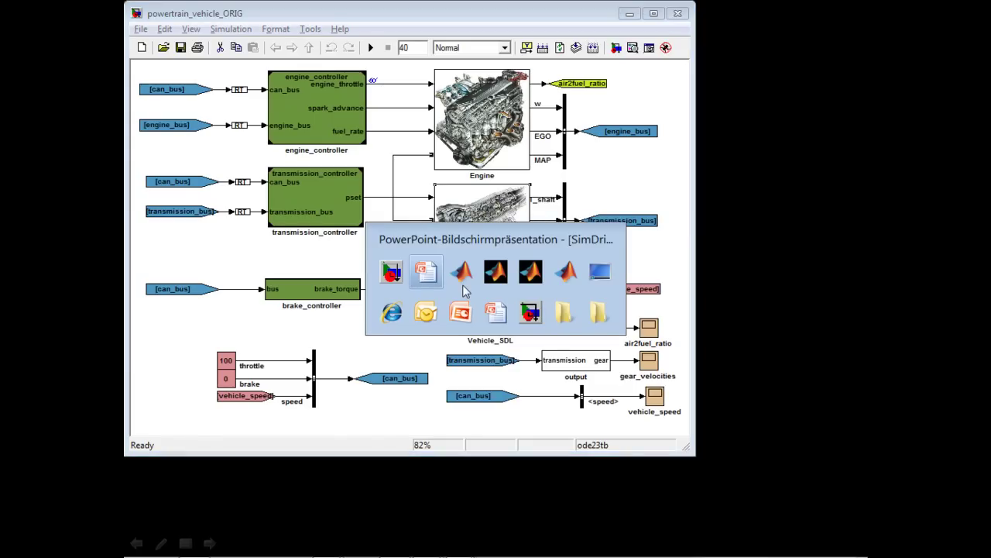
key("alt+Tab")
type("s")
key("Up")
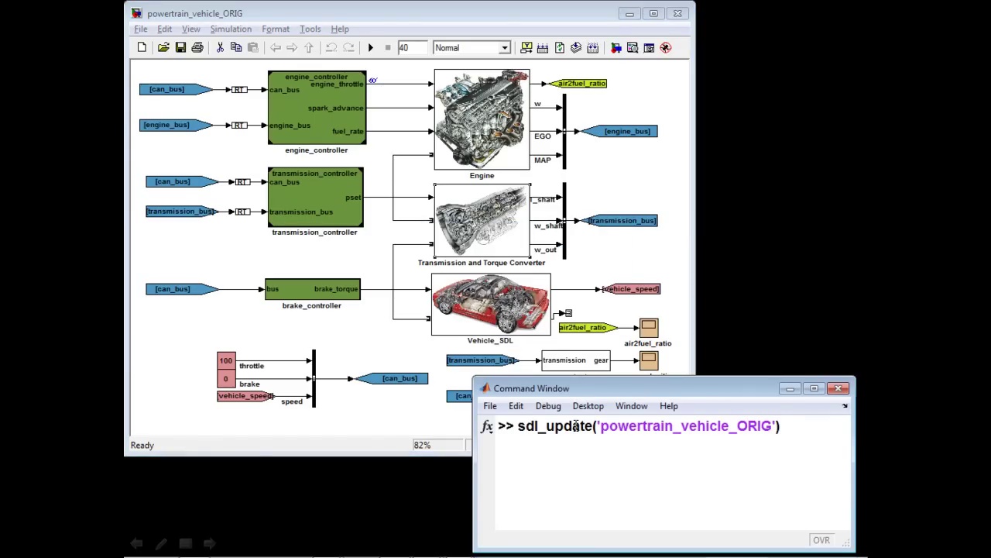
key("Return")
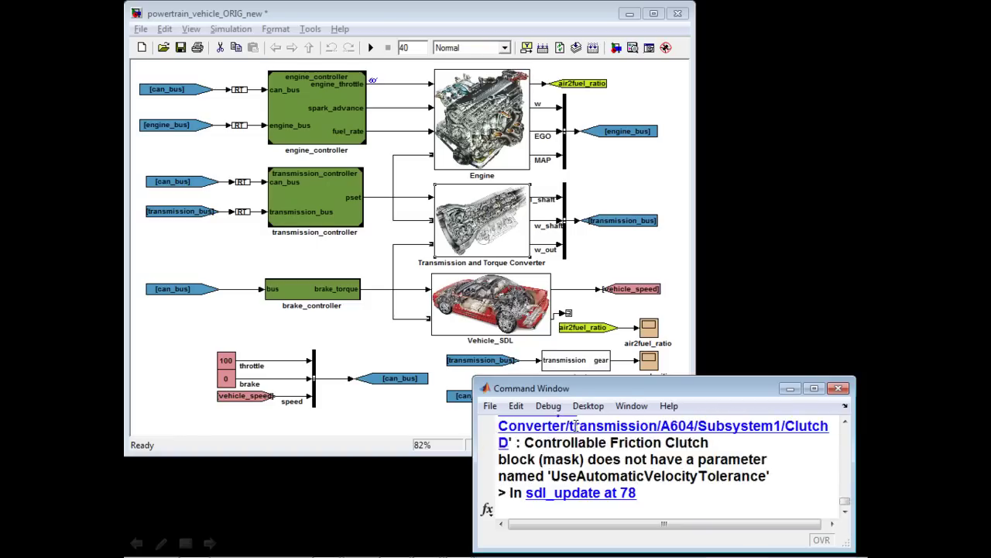
left_click(389, 350)
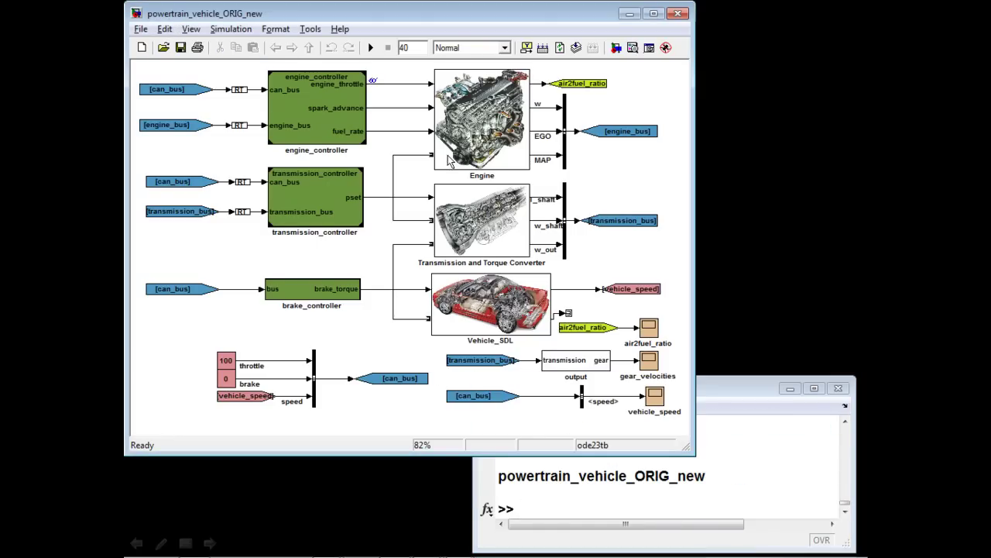
double_click(451, 221)
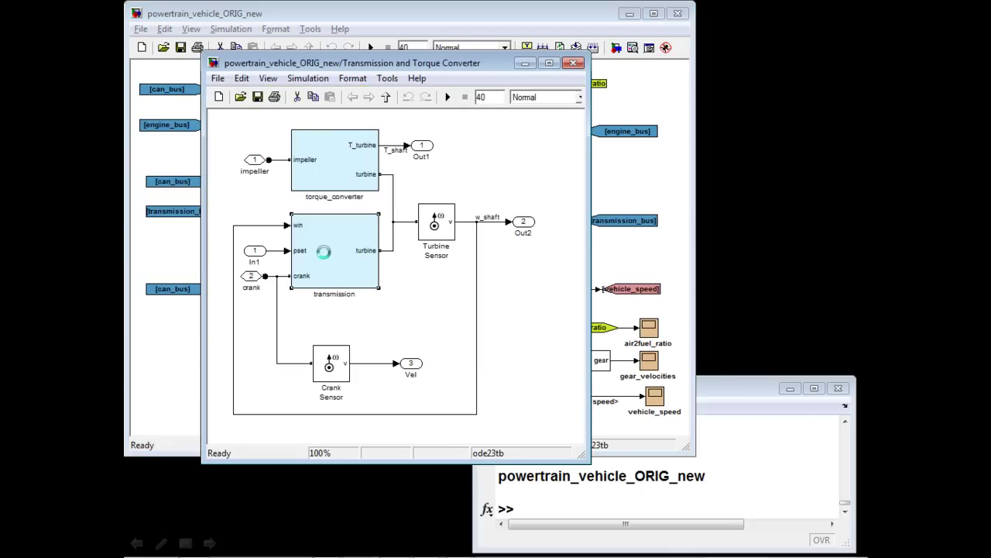
double_click(326, 256)
double_click(651, 285)
double_click(700, 293)
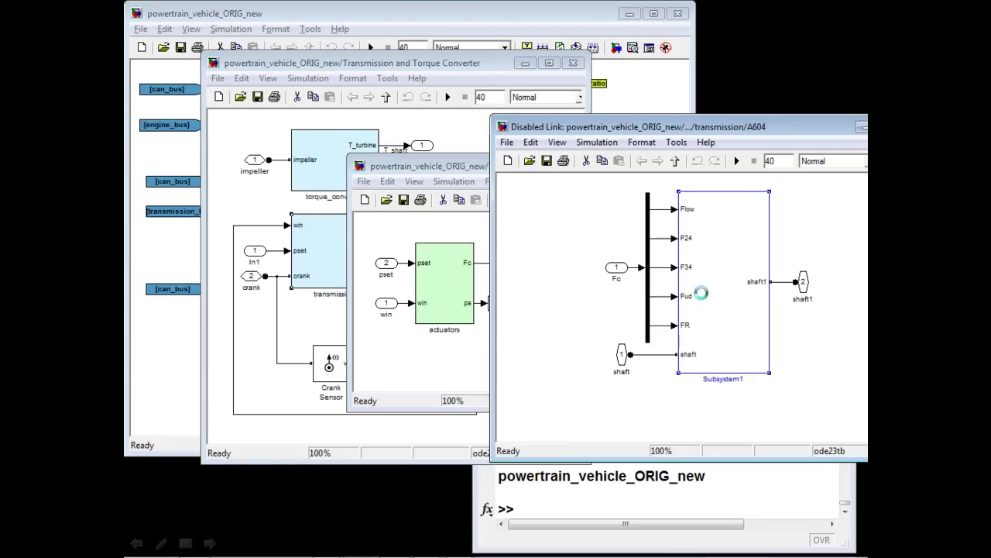
left_click(350, 276)
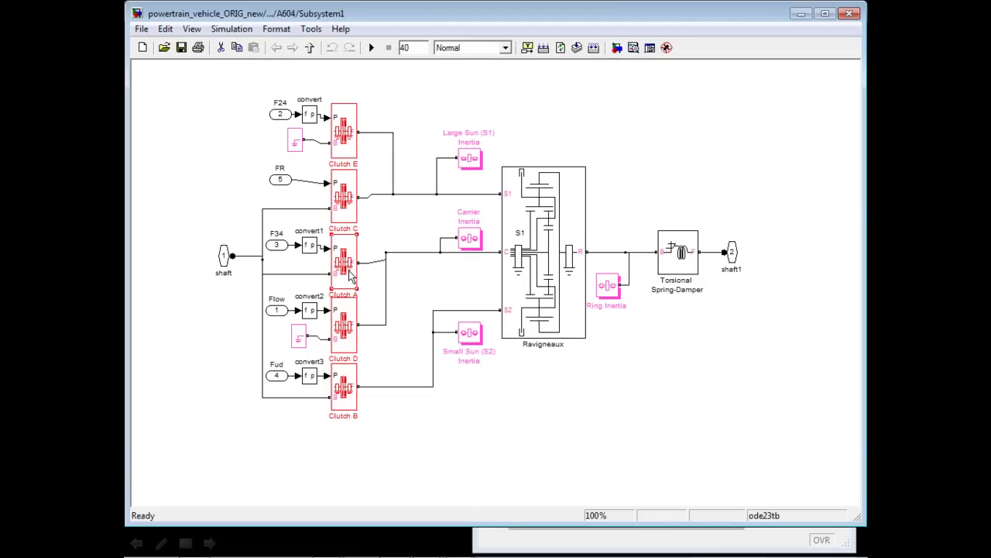
left_click(410, 291)
key("ctrl+w")
key("ctrl+w")
key("ctrl+w")
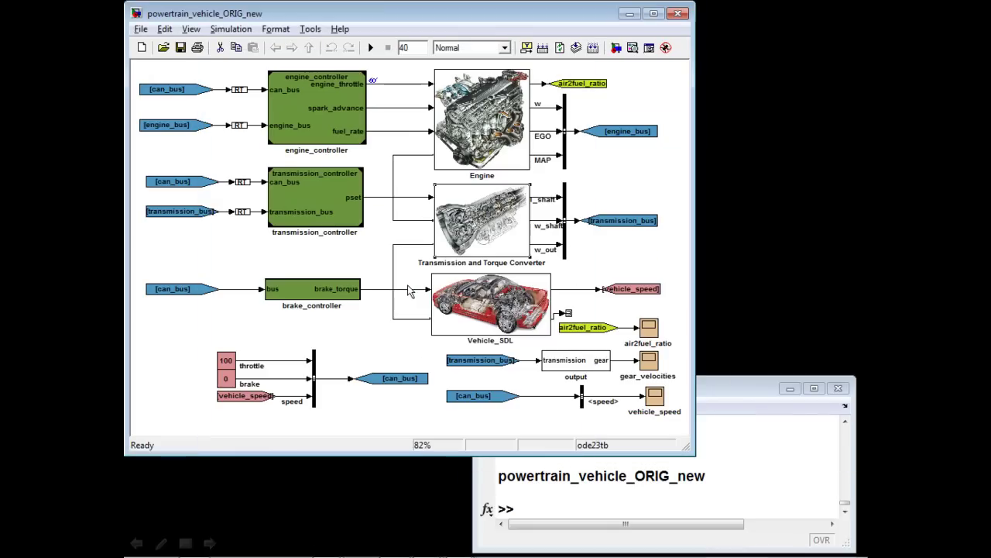
Change the model's solver from ode23tb to ode23t (mod. stiff/Trapezoidal) in Configuration Parameters
right_click(589, 178)
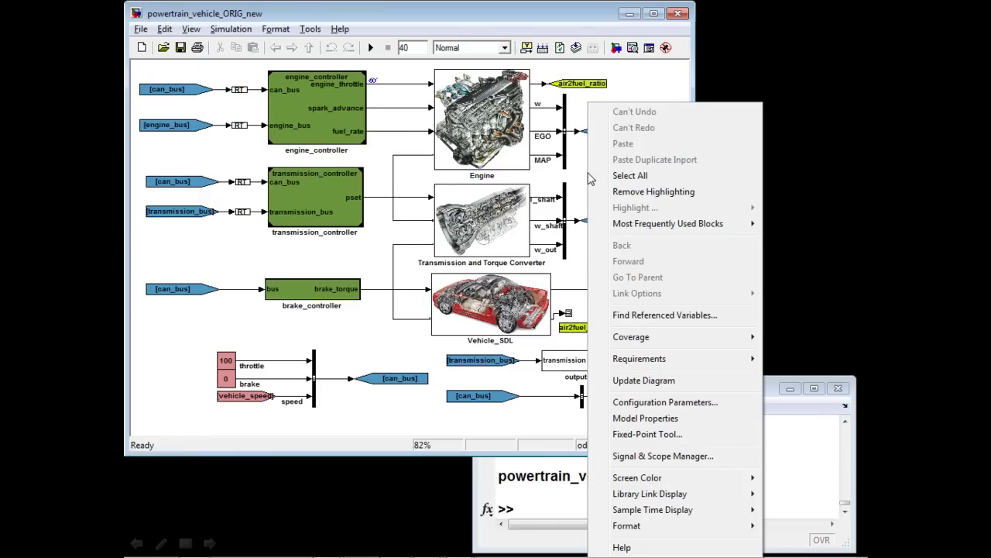
left_click(639, 403)
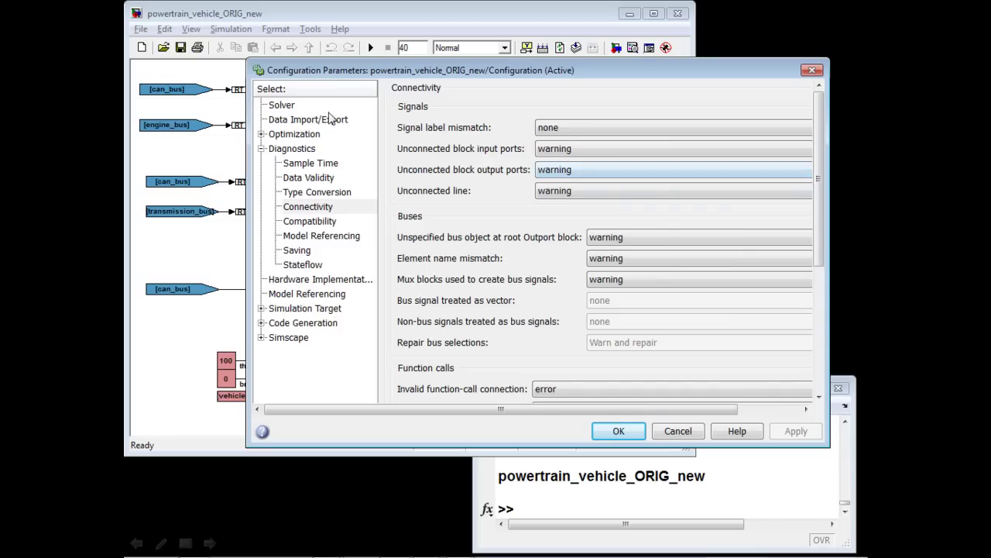
left_click(296, 106)
left_click(731, 161)
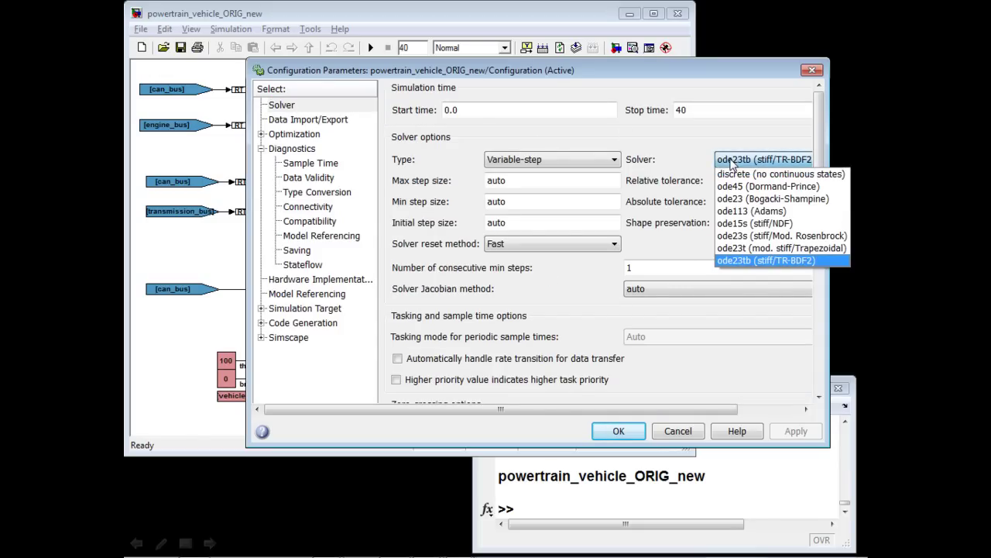
left_click(737, 248)
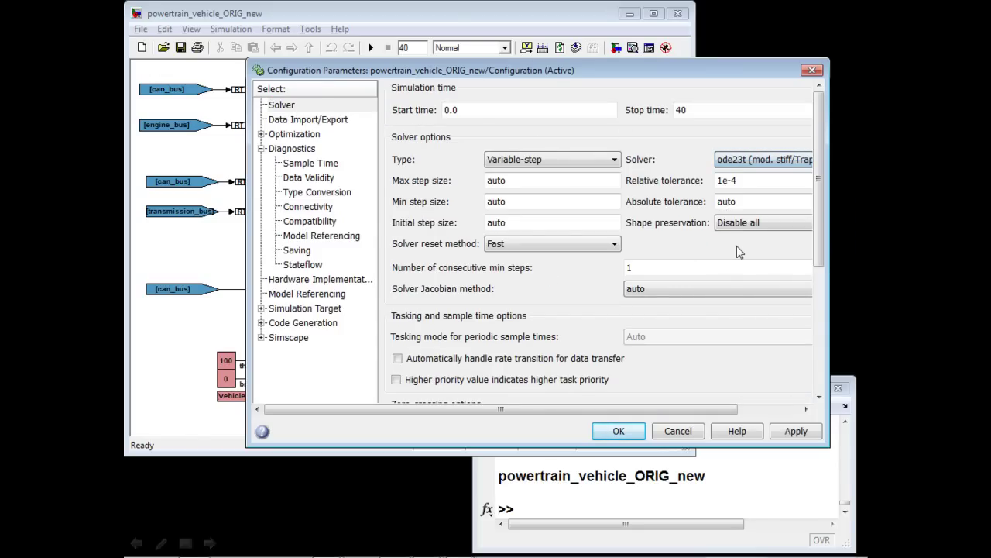
left_click(618, 432)
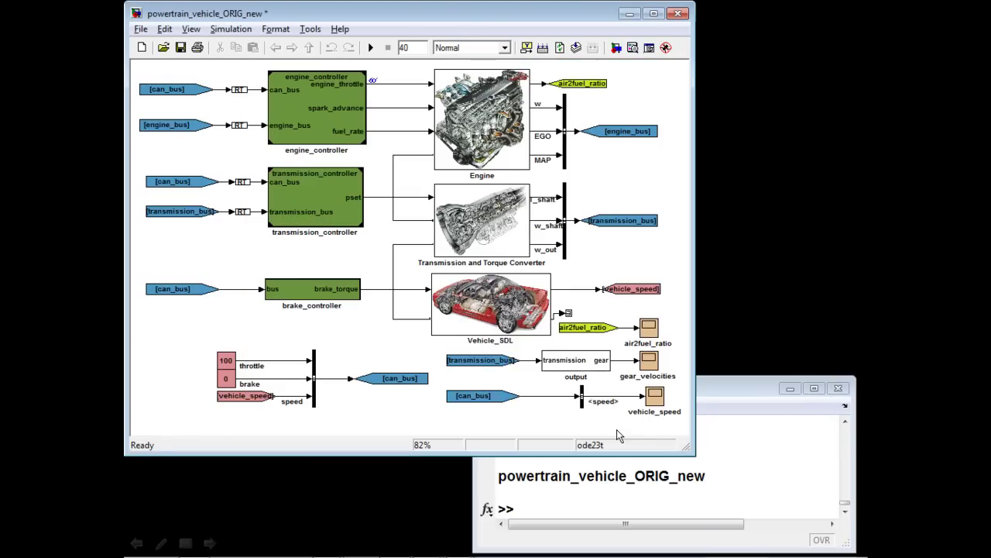
Set the Algebraic loop diagnostic from none to error in Configuration Parameters
right_click(598, 165)
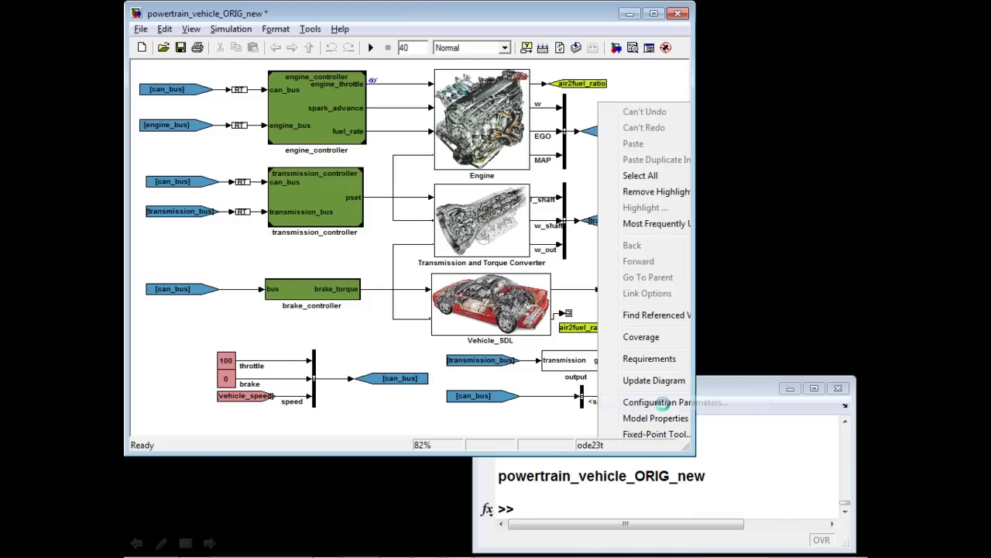
left_click(664, 403)
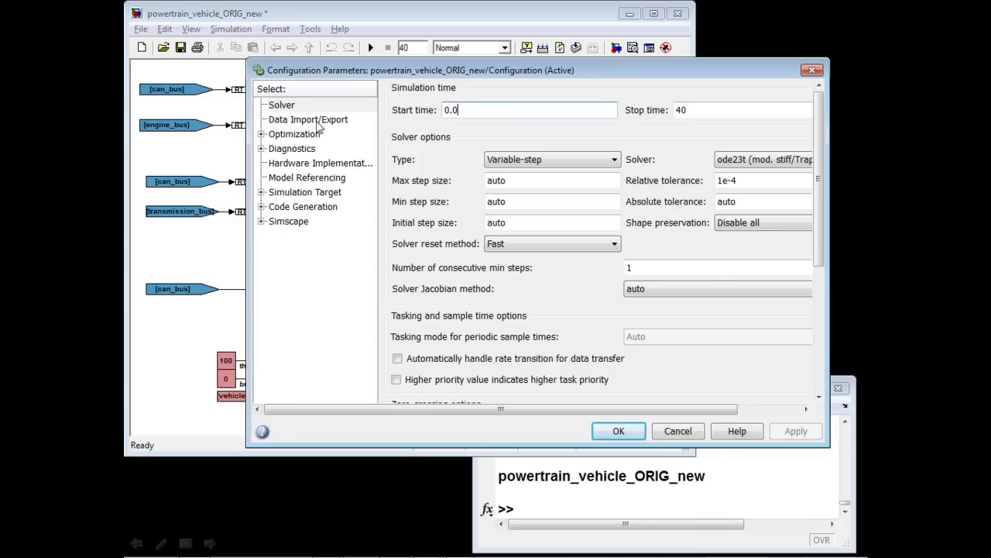
left_click(305, 148)
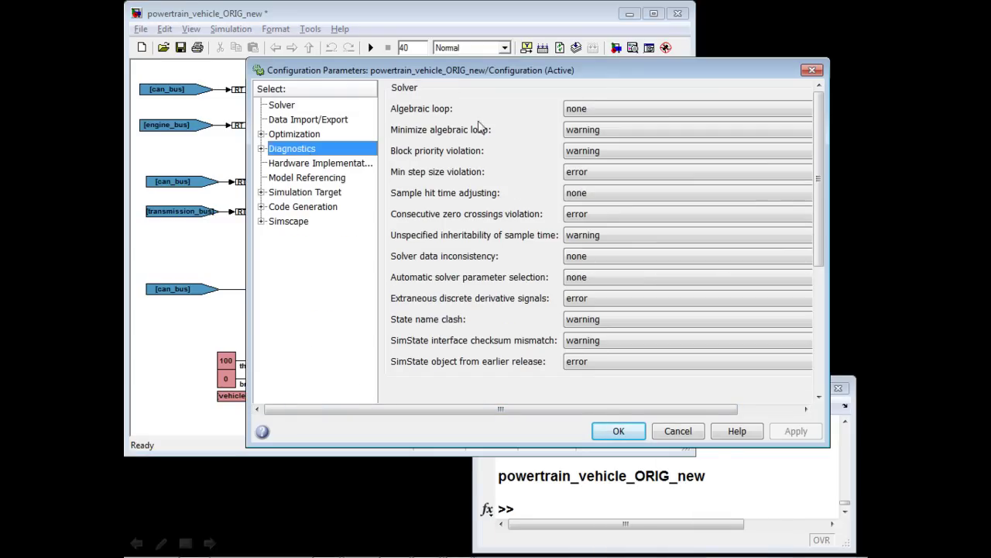
left_click(604, 106)
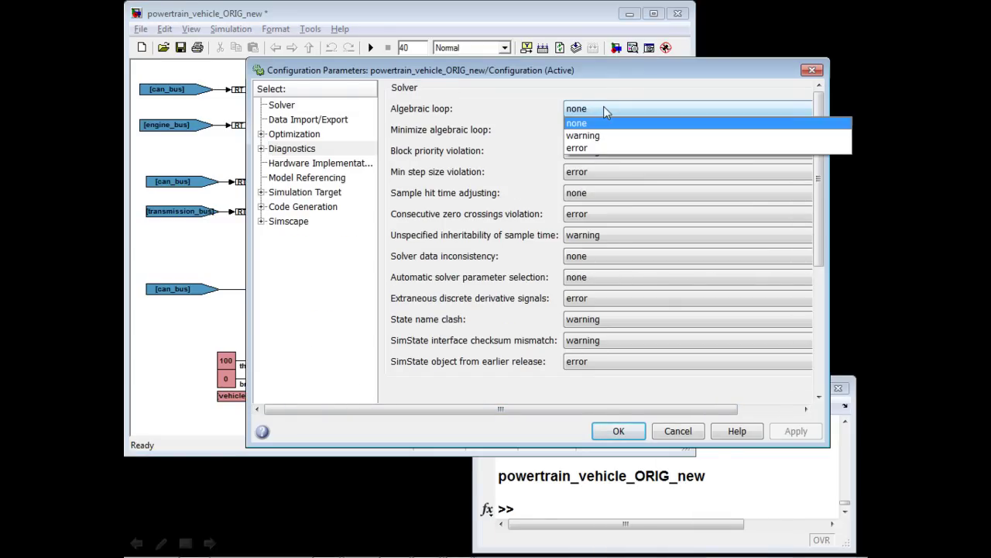
left_click(583, 148)
left_click(612, 433)
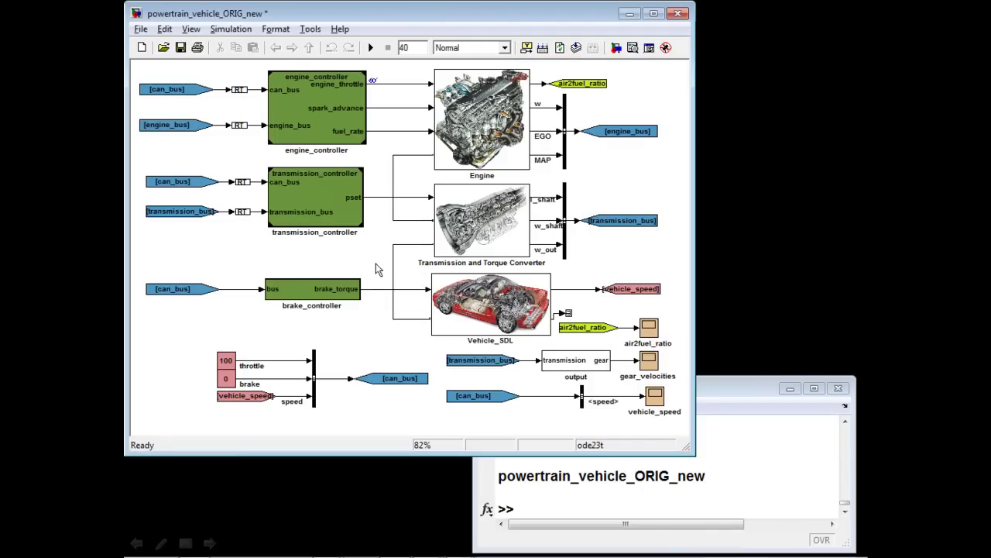
Simulate the model, move the algebraic loop error report aside, and open the Engine subsystem
key("ctrl+t")
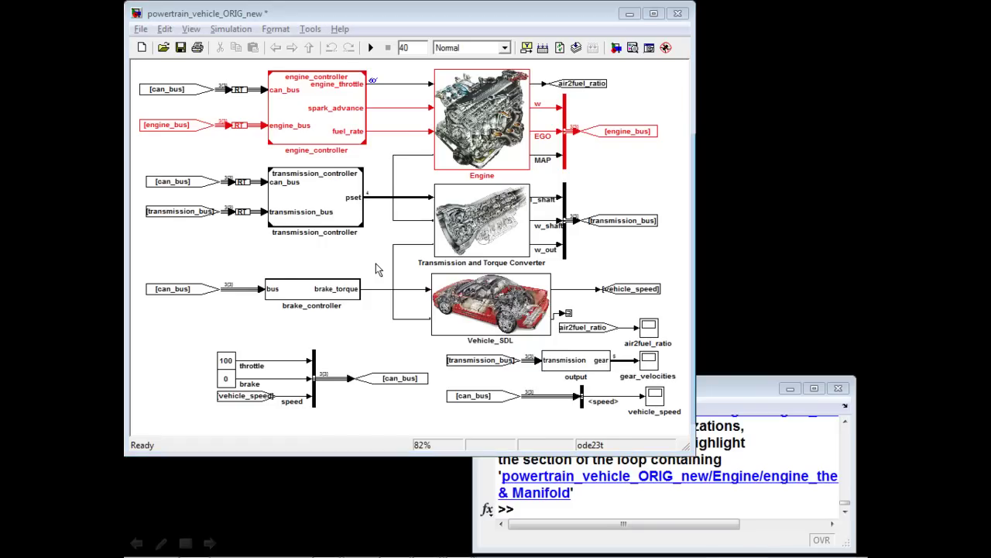
left_click_drag(471, 160, 430, 207)
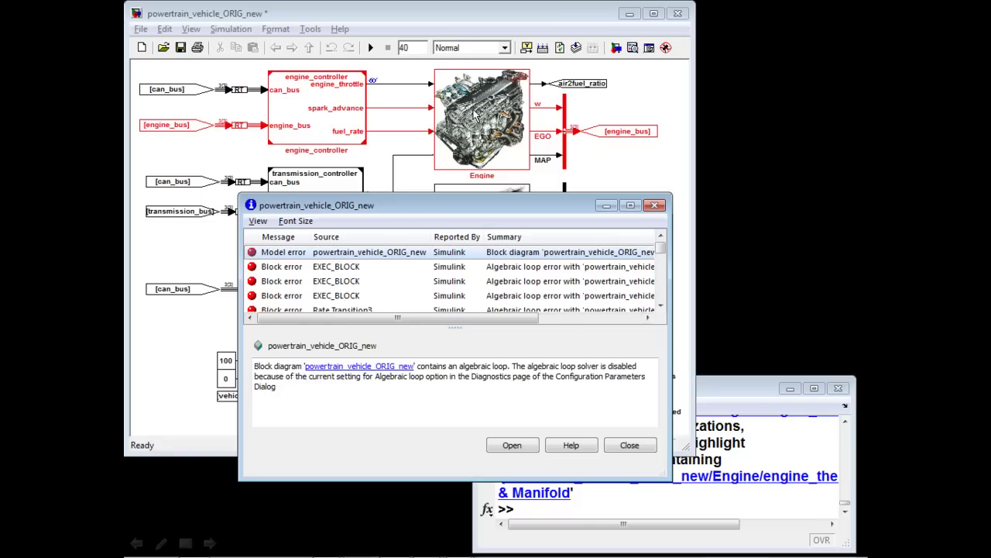
left_click_drag(429, 206, 414, 259)
double_click(459, 132)
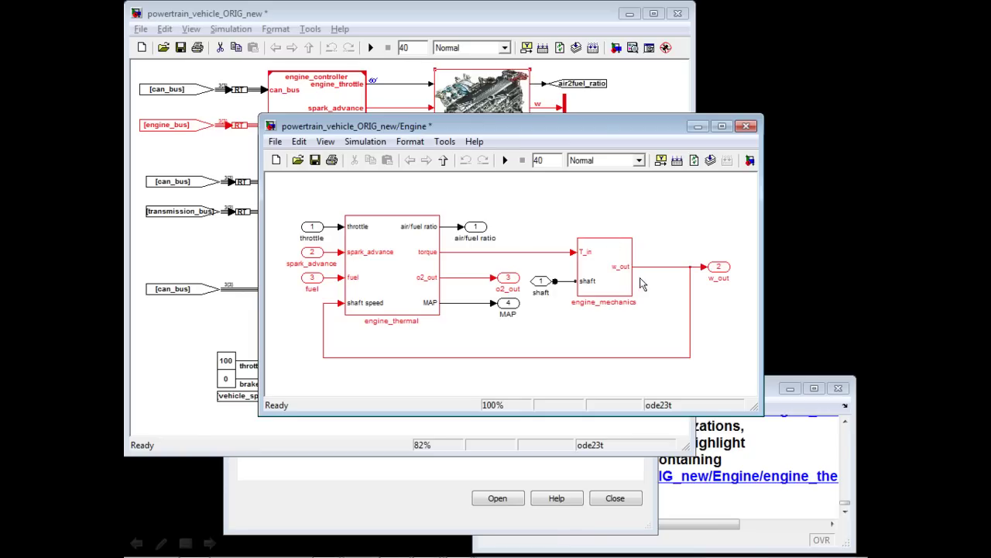
Shift the shaft-speed feedback branch point left of w_out and close the algebraic loop error report
left_click(690, 267)
left_click_drag(690, 267, 650, 272)
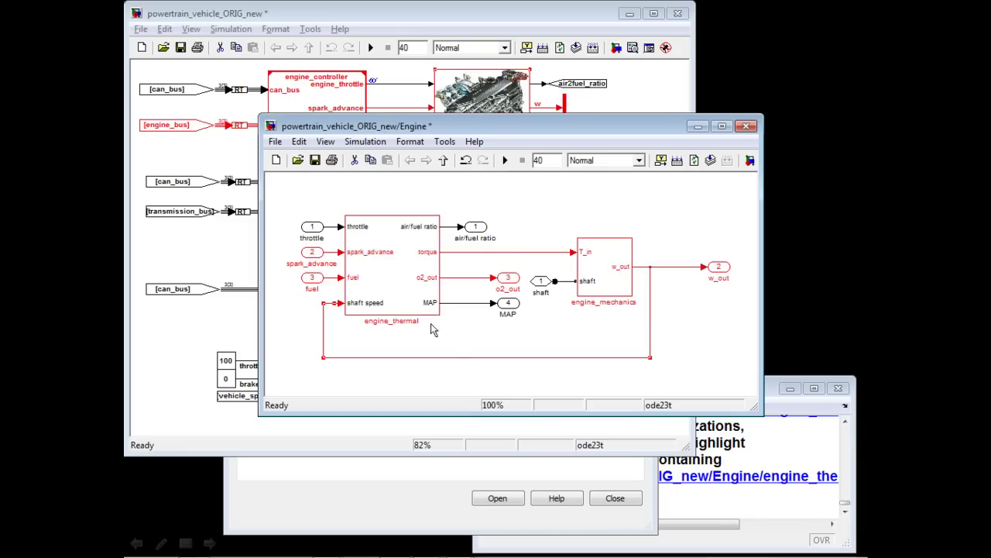
left_click(478, 282)
left_click(611, 498)
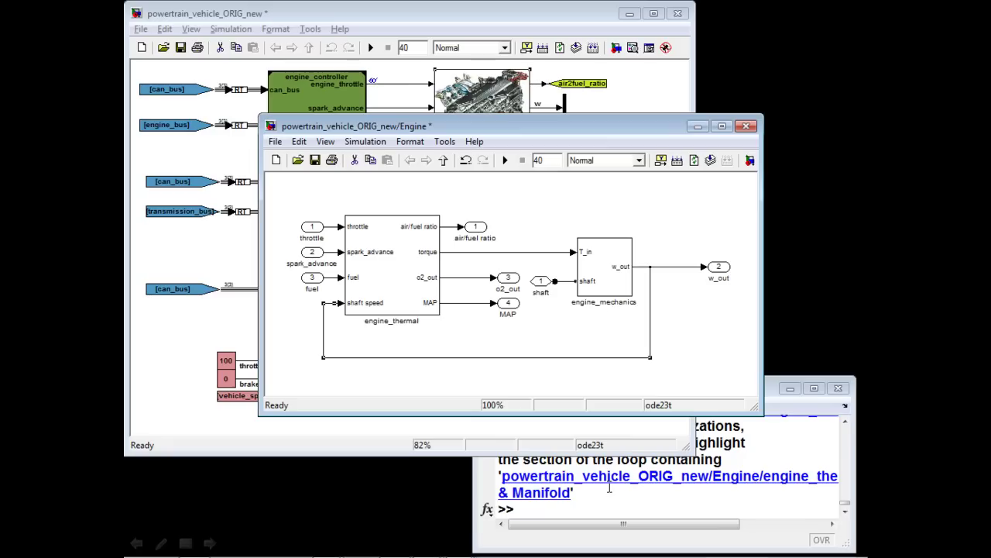
Turn on Sample Time Display Colors, dismiss the compile error report, and move the legend aside
right_click(571, 211)
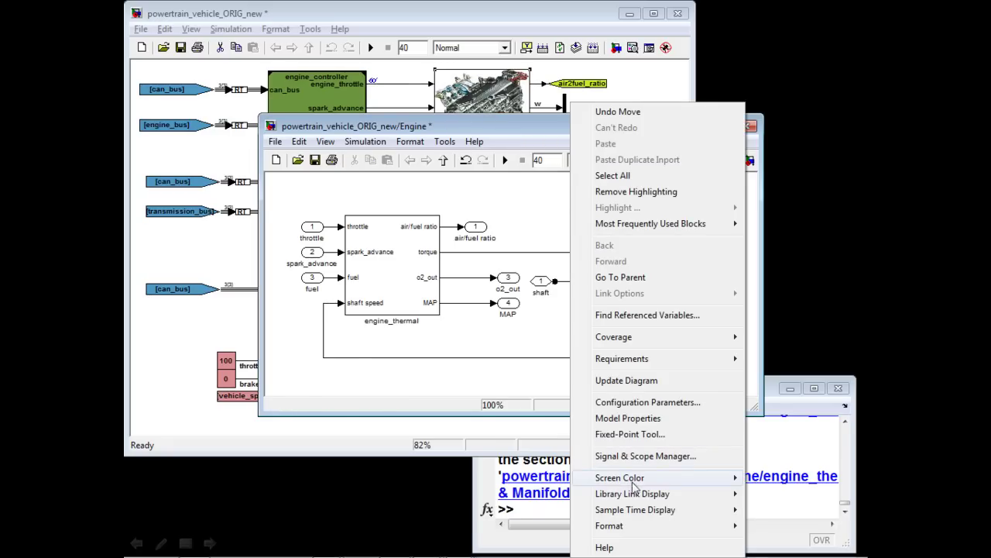
mouse_move(643, 511)
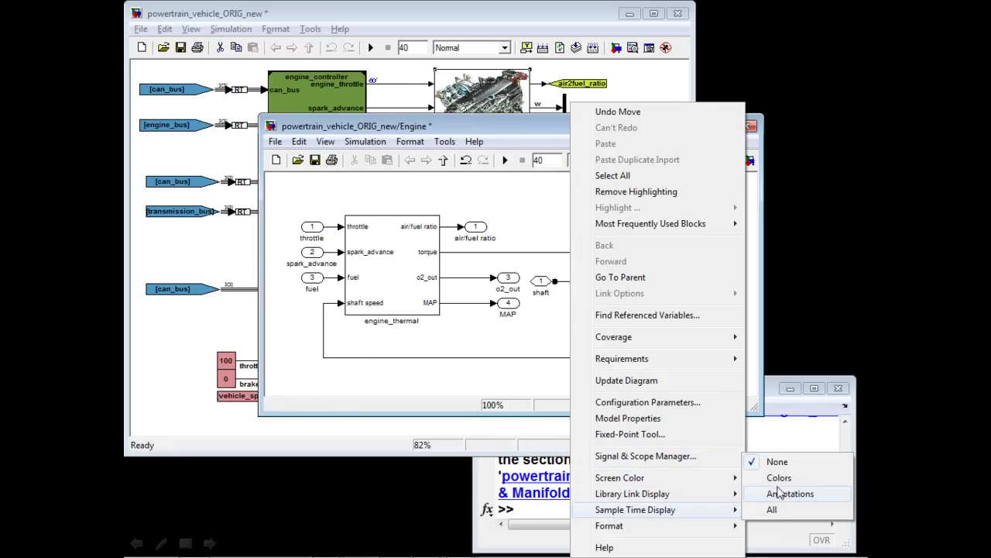
left_click(777, 477)
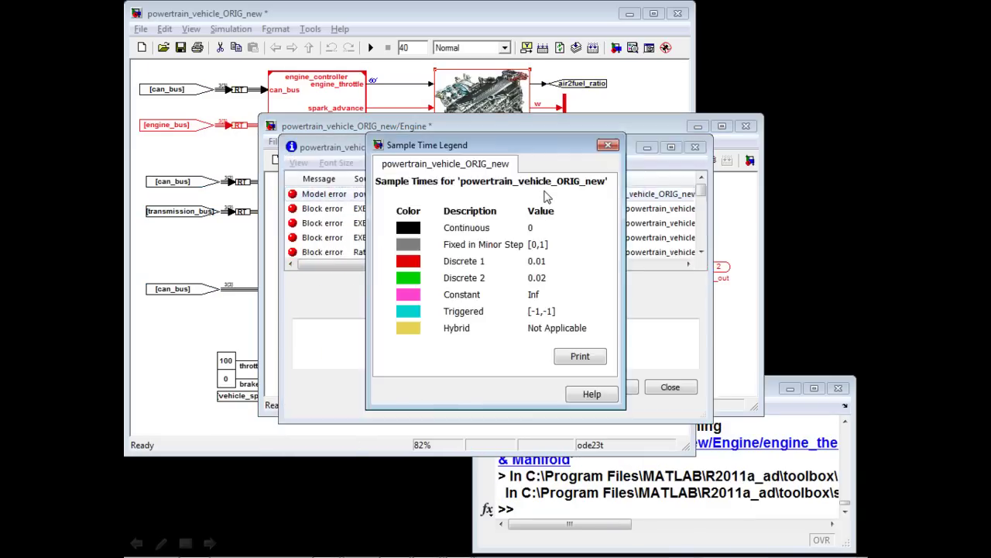
left_click(667, 392)
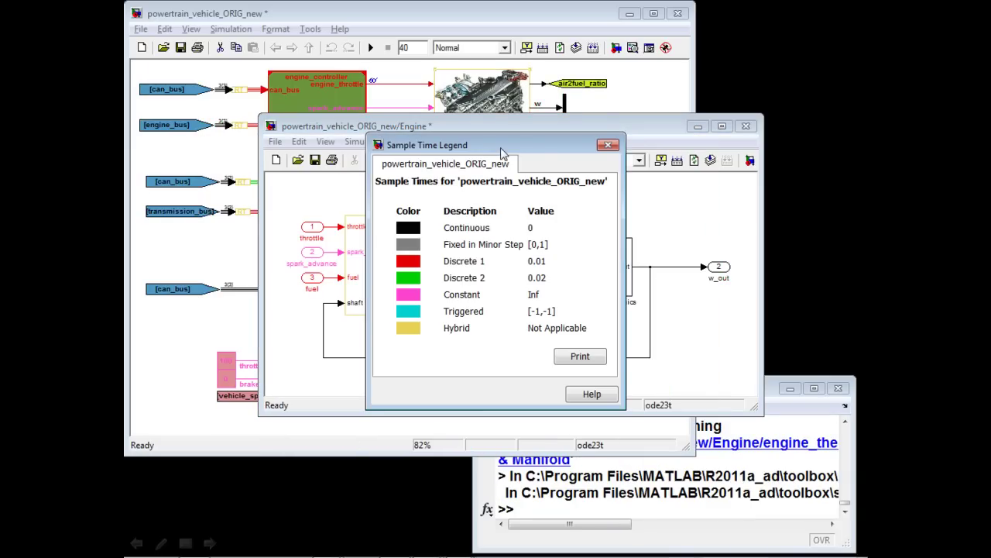
left_click_drag(501, 147, 659, 95)
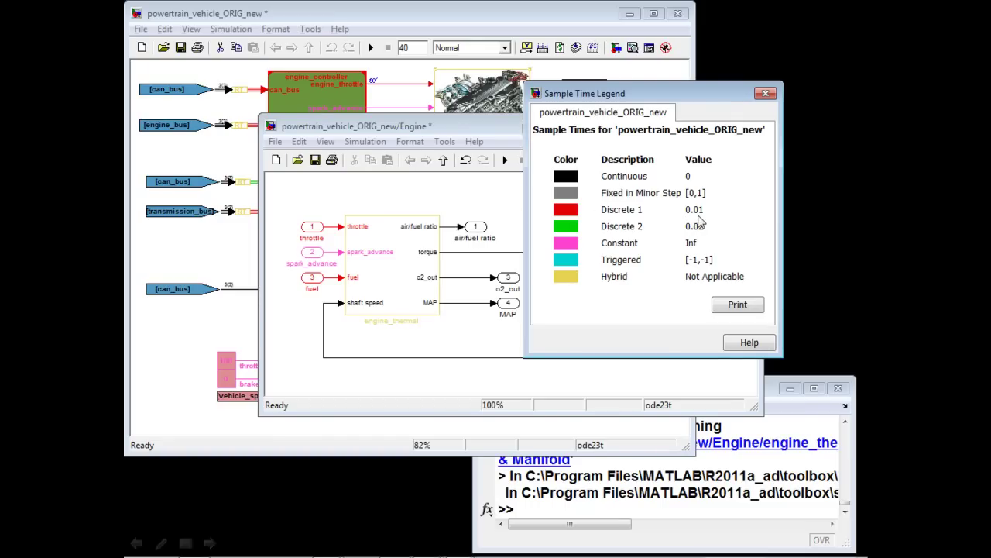
left_click(512, 206)
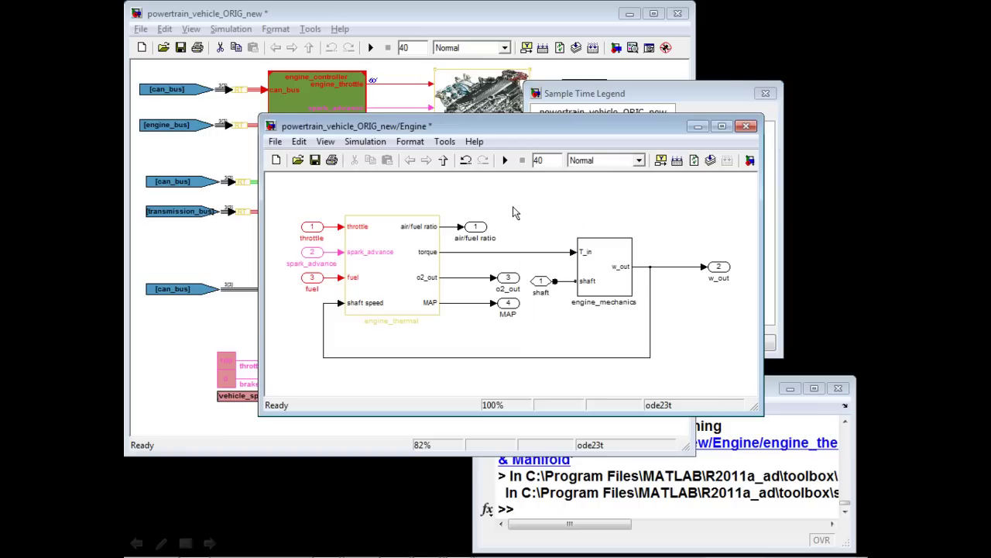
left_click(748, 164)
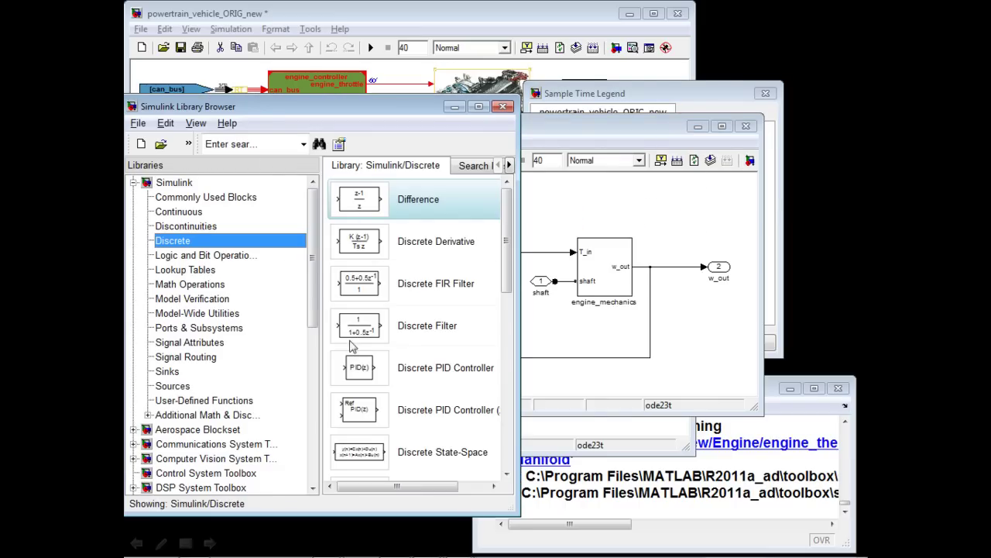
Insert a Unit Delay with sample time 0.01 before w_out and copy it onto the o2_out line
left_click(508, 414)
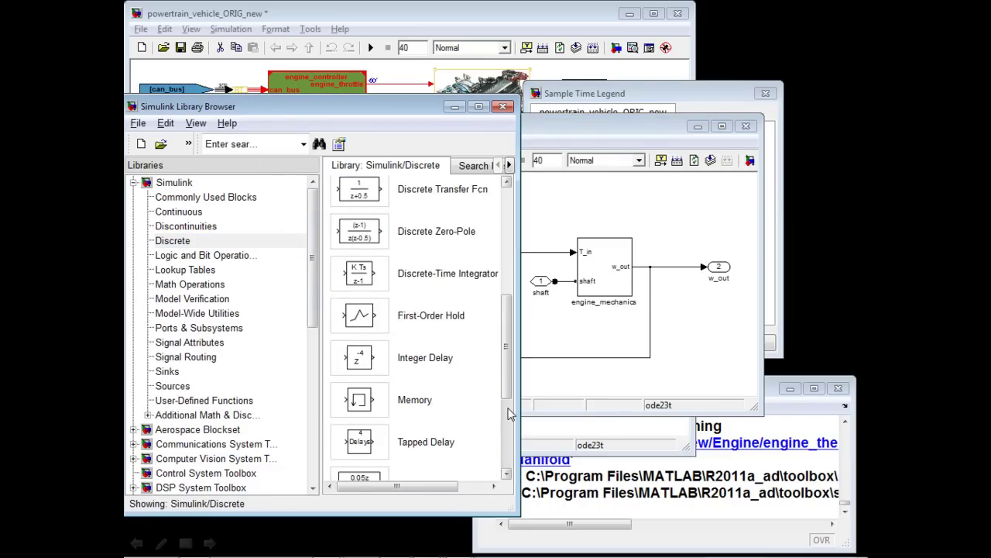
left_click(508, 415)
left_click_drag(361, 416, 676, 267)
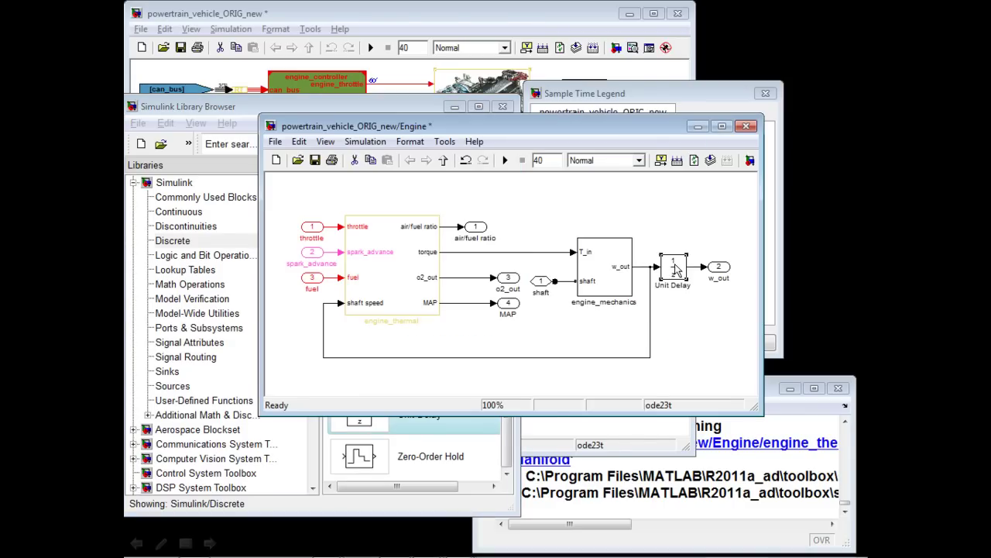
double_click(675, 267)
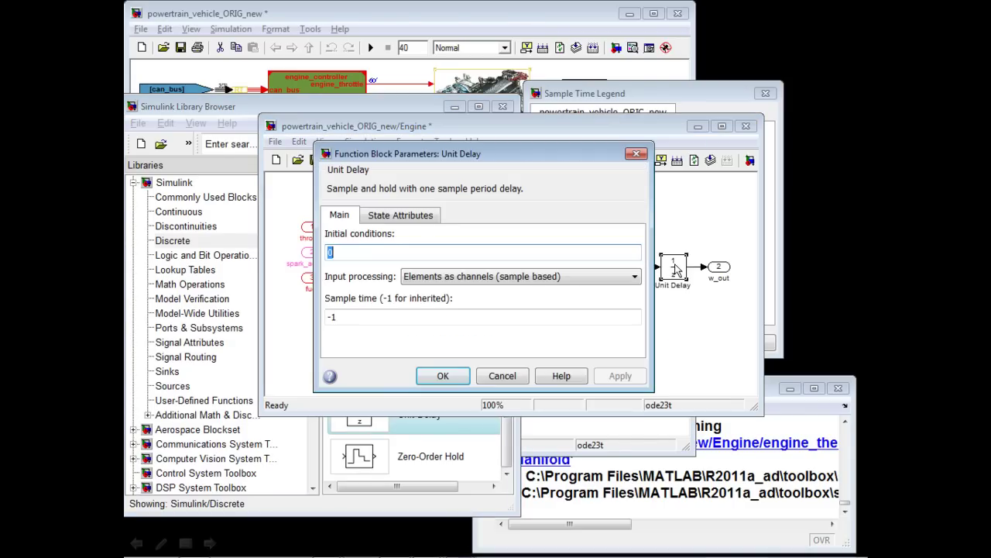
double_click(369, 322)
type("0")
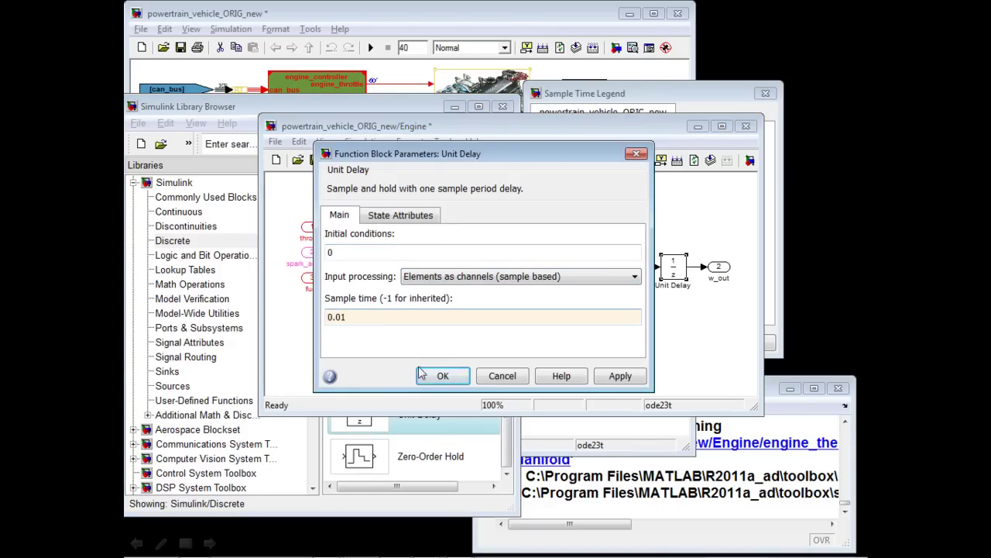
left_click(423, 375)
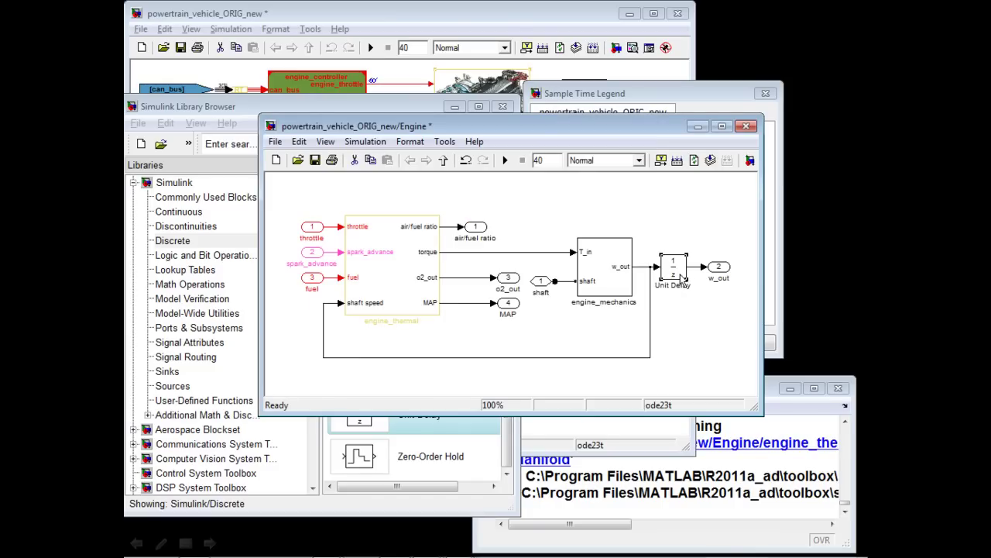
left_click_drag(680, 281, 476, 286)
left_click(186, 212)
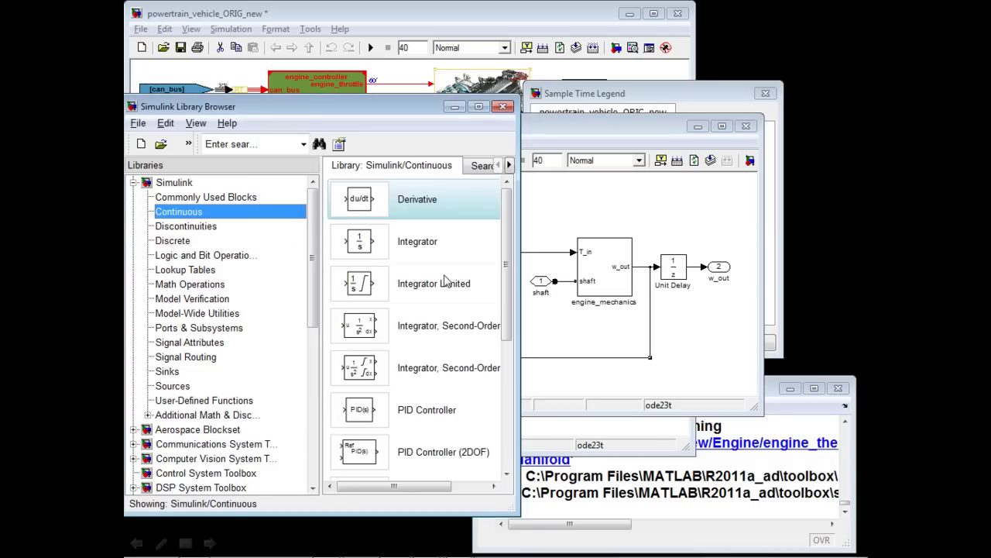
Insert a Transfer Fcn 1/(0.01s+1) into the shaft-speed feedback to engine_thermal and restart the simulation
left_click(505, 380)
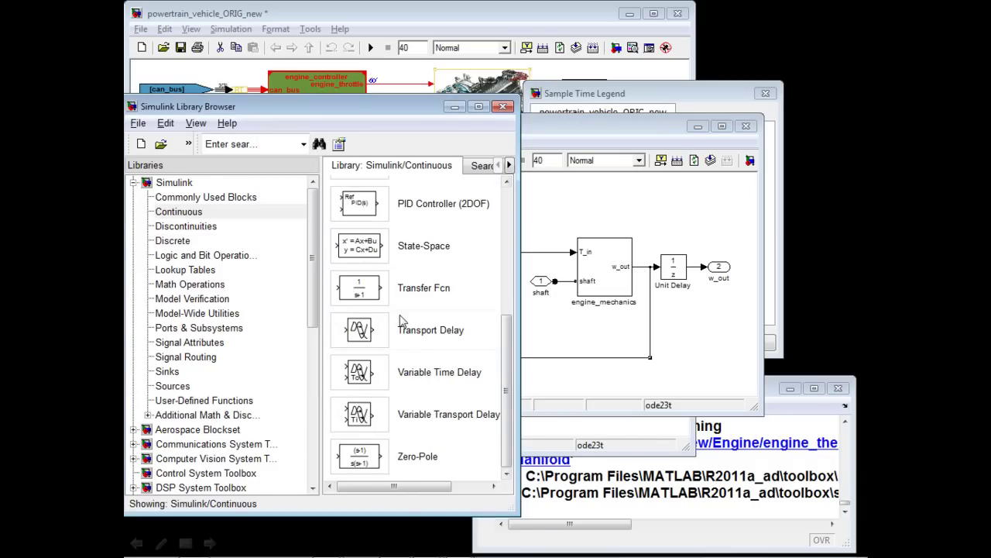
left_click_drag(364, 299, 596, 358)
double_click(597, 359)
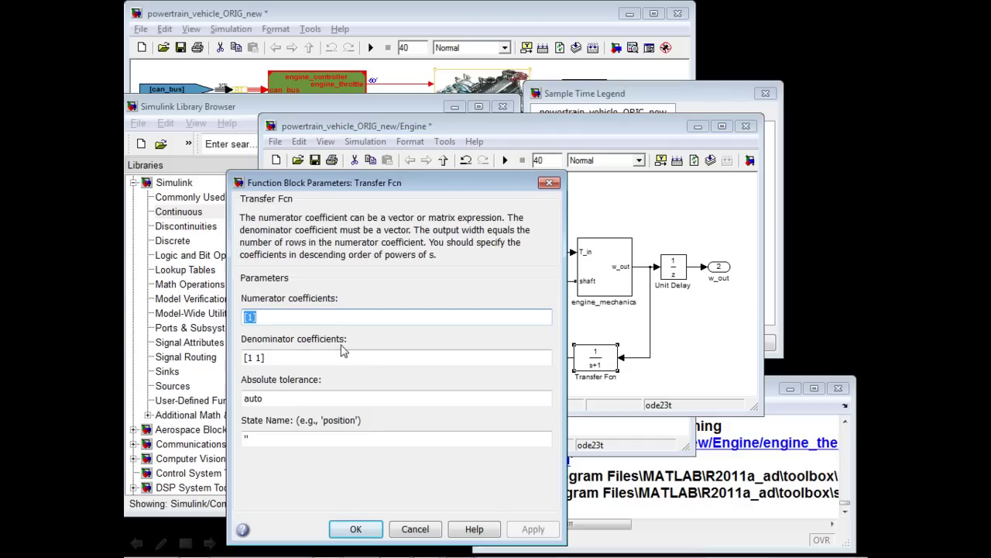
double_click(263, 355)
left_click(263, 354)
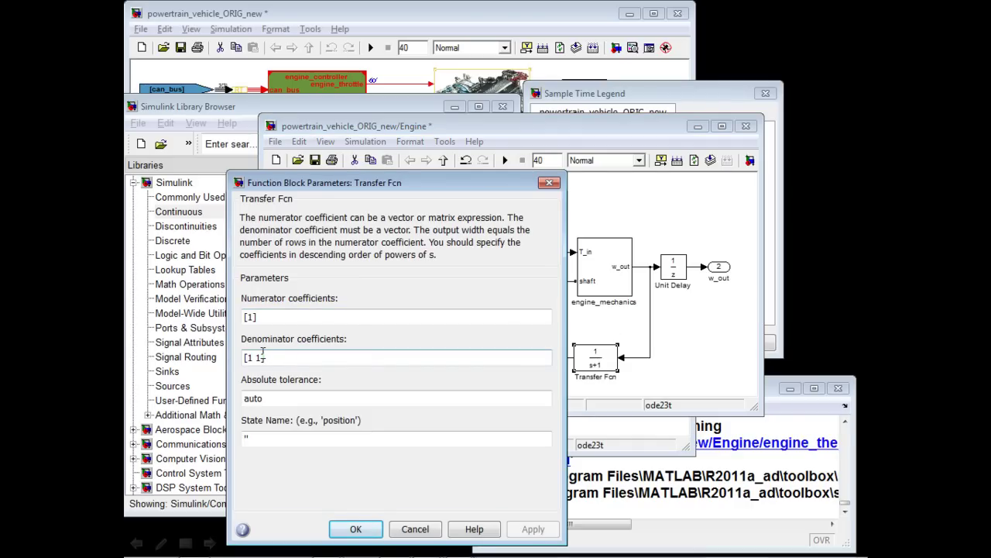
type("0.0")
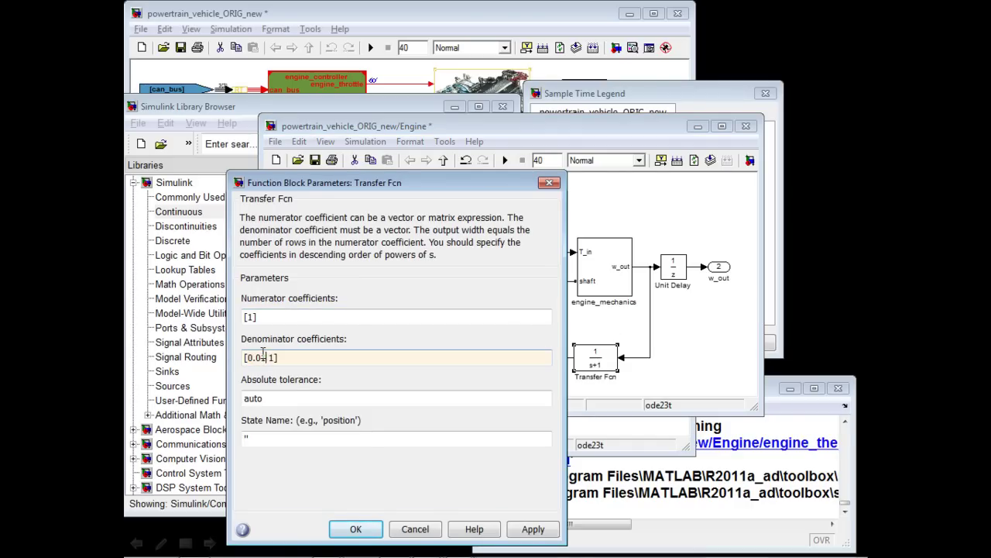
type("1")
left_click(356, 529)
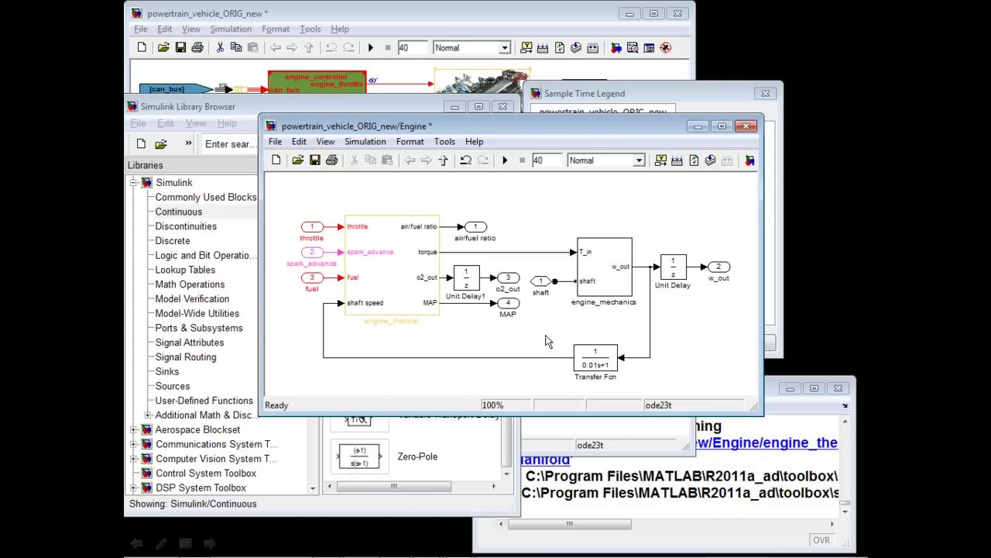
key("ctrl+t")
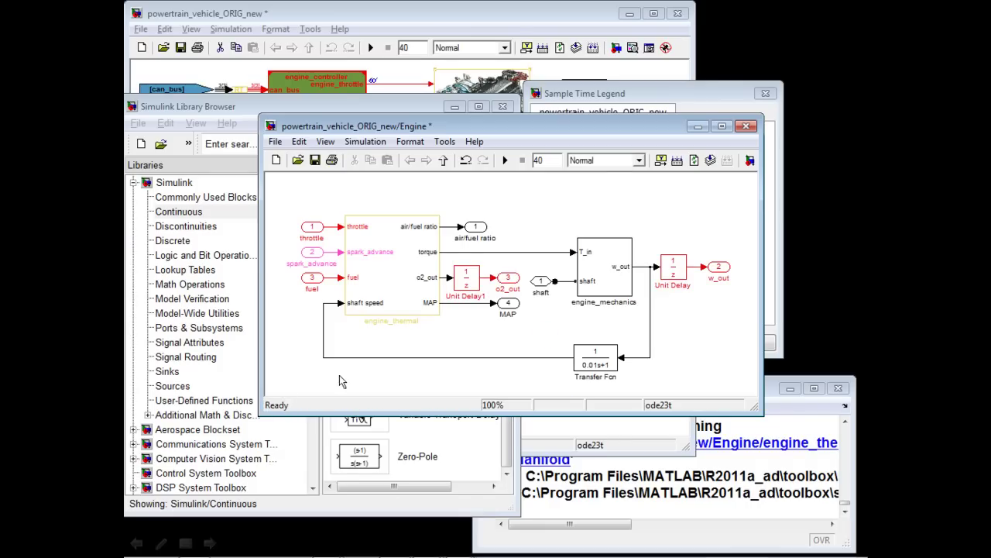
Start the powertrain simulation again from the Engine subsystem window
left_click(504, 161)
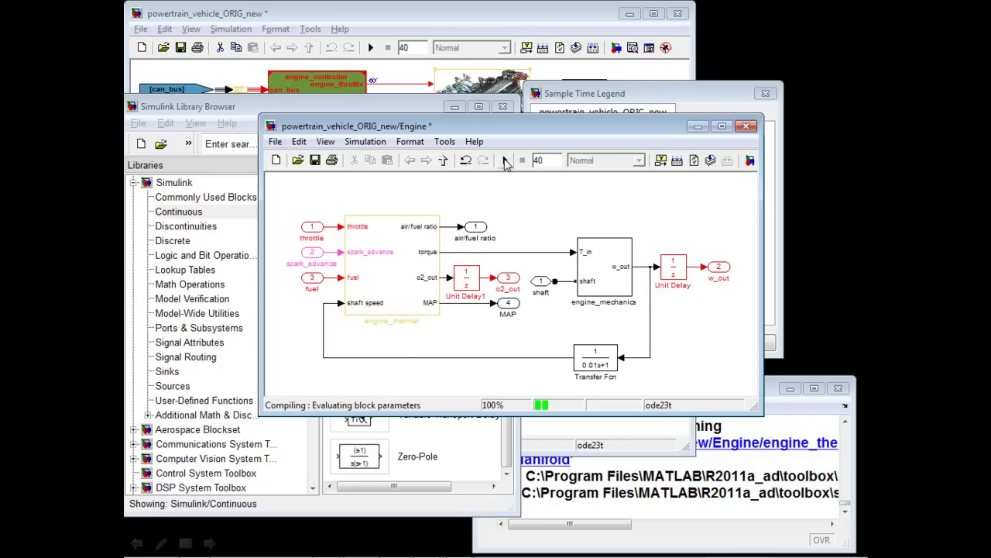